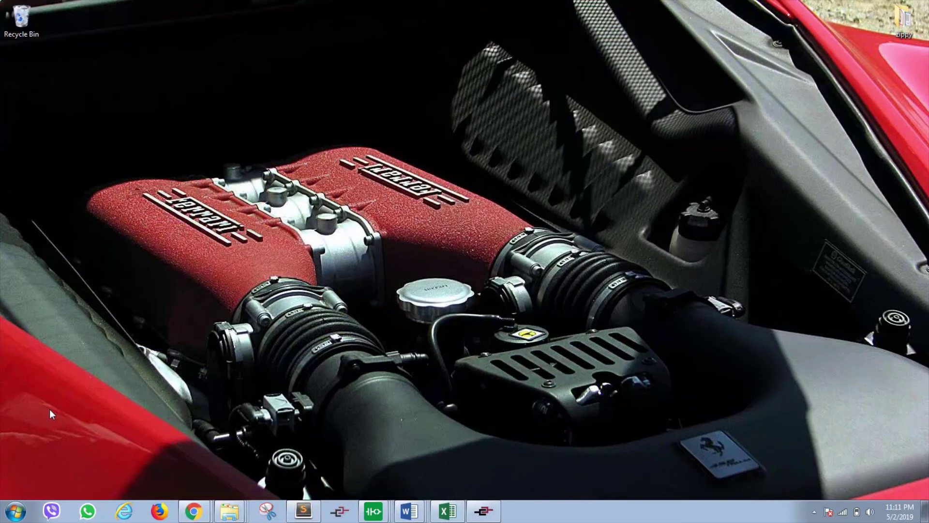
Launch Resource Configurator from the YOKOGAWA FCN-FCJ group in the Start menu's program list
{"action": "key", "text": "super"}
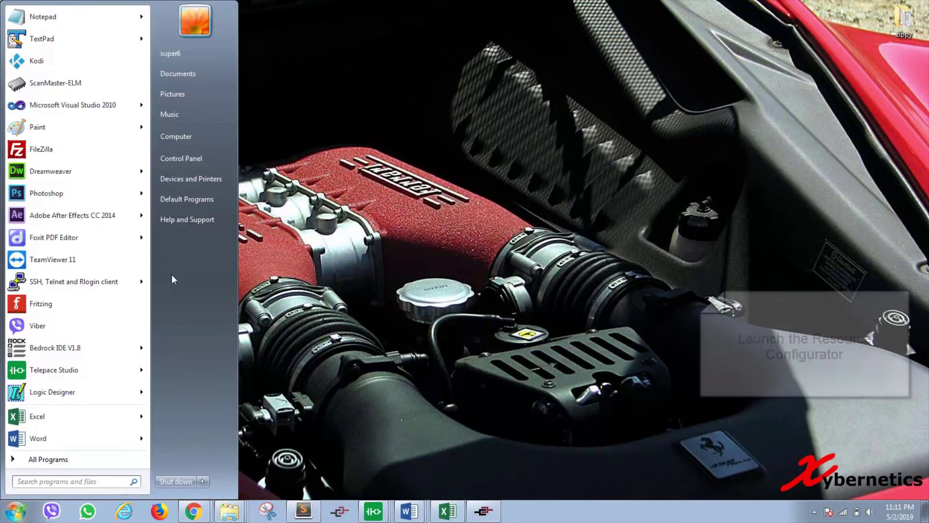
{"action": "left_click", "coordinate": [92, 458]}
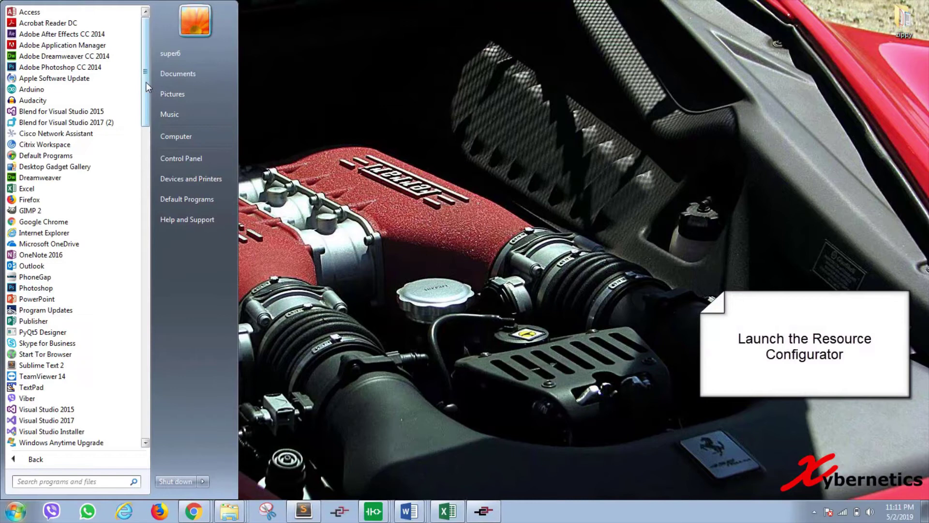
{"action": "left_click_drag", "start_coordinate": [146, 82], "coordinate": [118, 415]}
{"action": "left_click", "coordinate": [46, 421]}
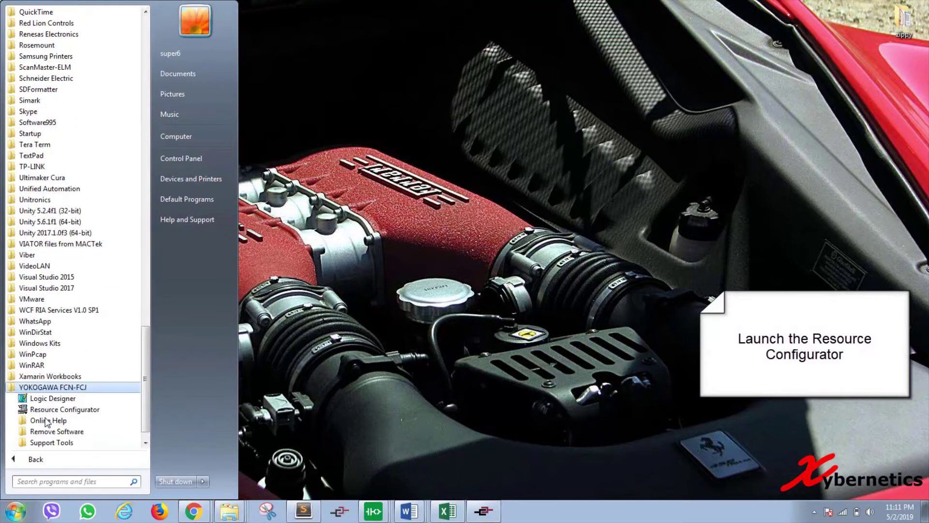
{"action": "left_click", "coordinate": [52, 410]}
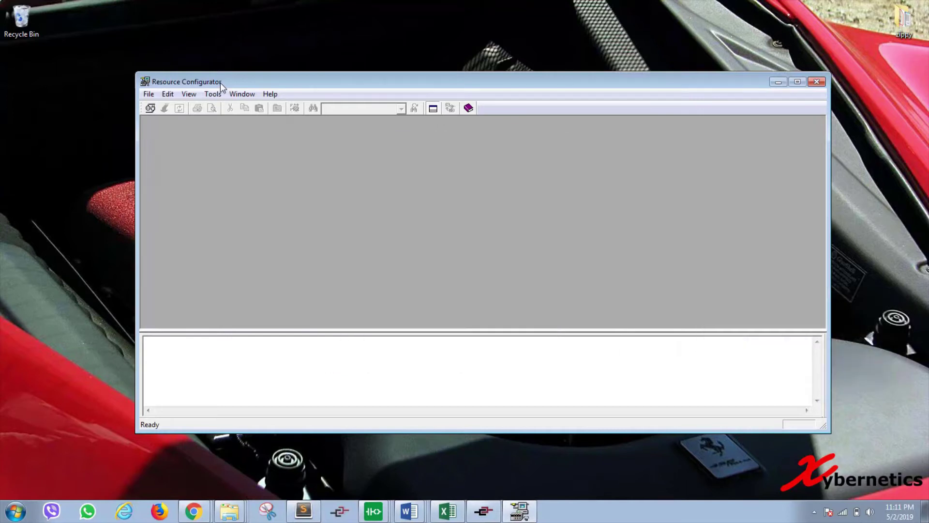
Maximize the configurator window and connect to the STARDOM controller to upload its configuration
{"action": "double_click", "coordinate": [219, 83]}
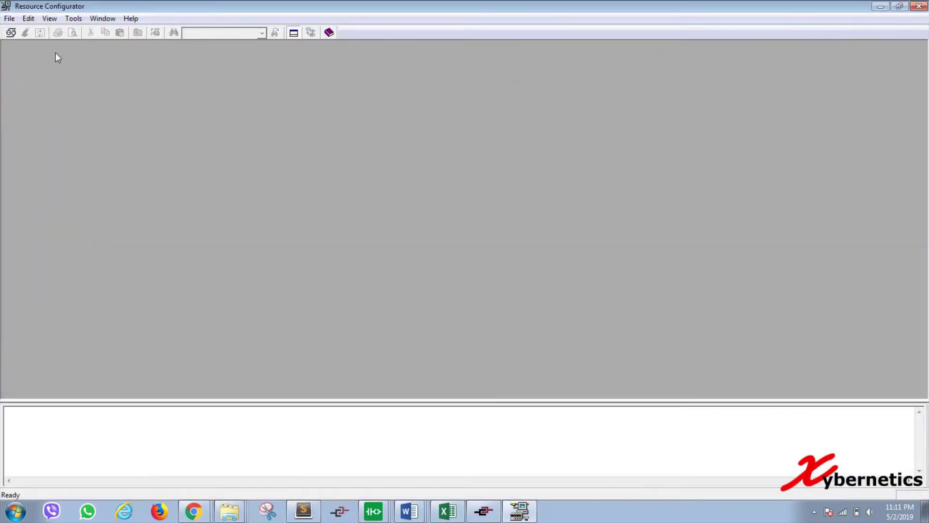
{"action": "left_click", "coordinate": [11, 33]}
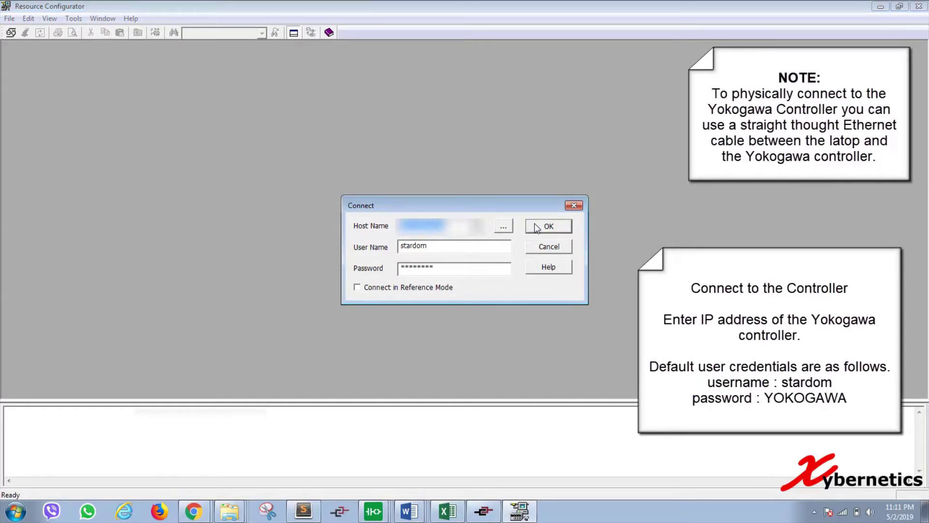
{"action": "left_click", "coordinate": [536, 227]}
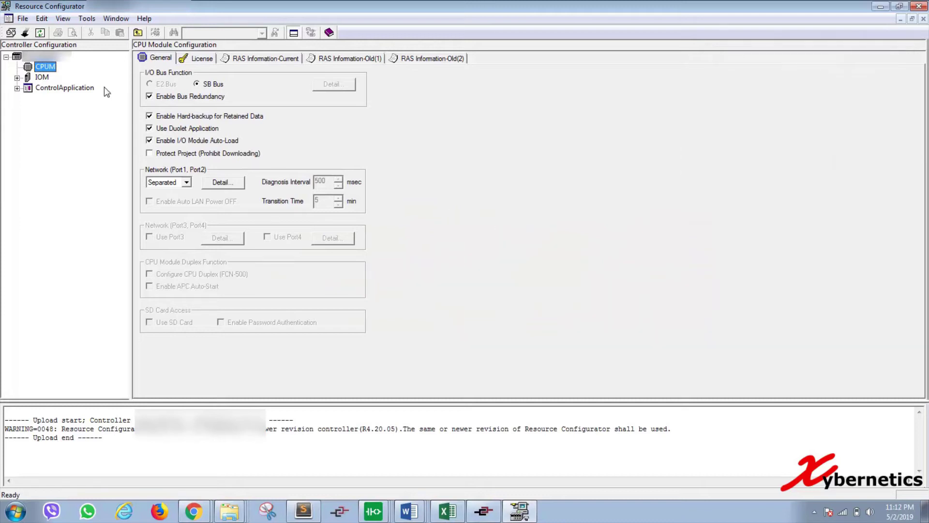
Import FCJ_Rev4.20.01 XML with both CPU module and I/O module settings
{"action": "left_click", "coordinate": [25, 19]}
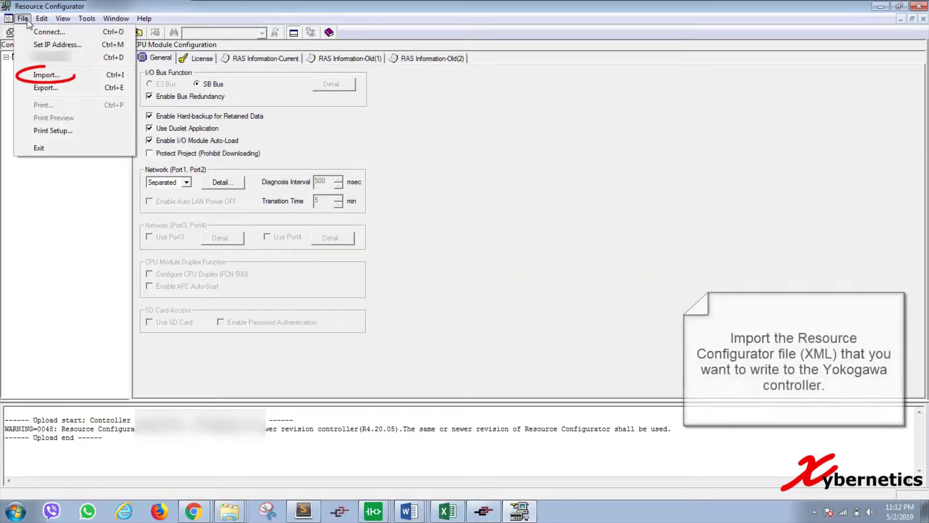
{"action": "left_click", "coordinate": [40, 75]}
{"action": "left_click", "coordinate": [397, 195]}
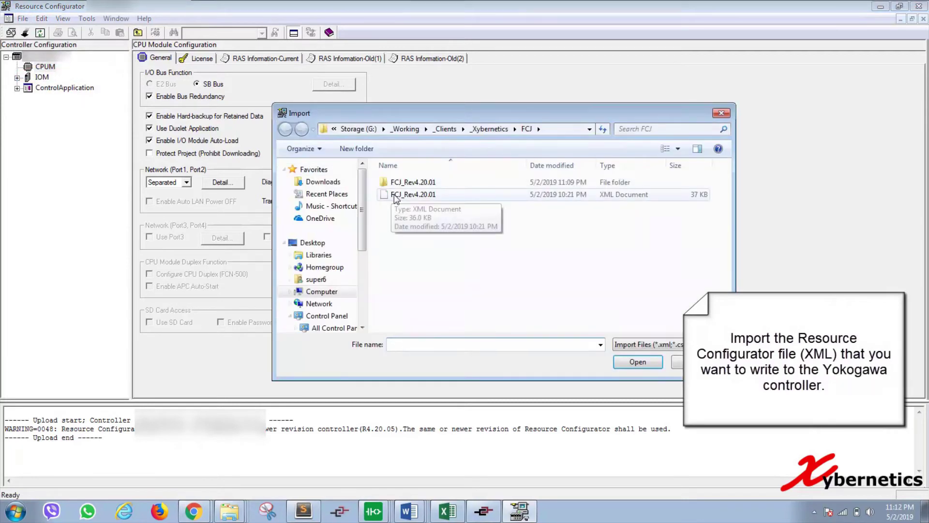
{"action": "double_click", "coordinate": [396, 195]}
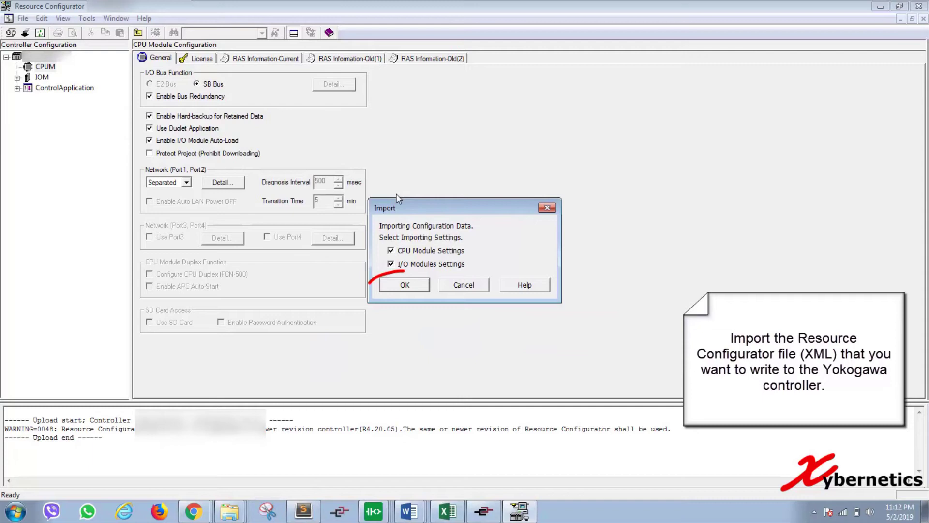
{"action": "left_click", "coordinate": [422, 289]}
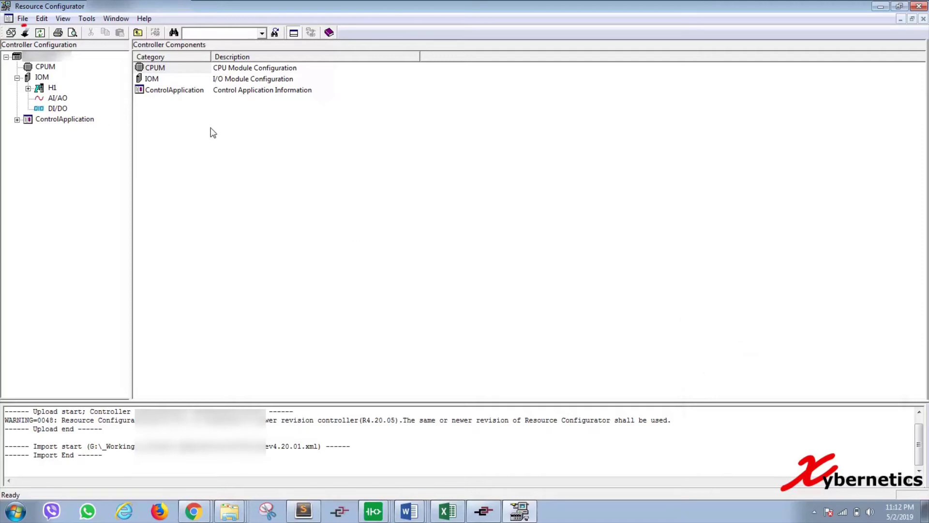
With CPUM selected, download the configuration to the controller and acknowledge the restart warning
{"action": "left_click", "coordinate": [46, 68]}
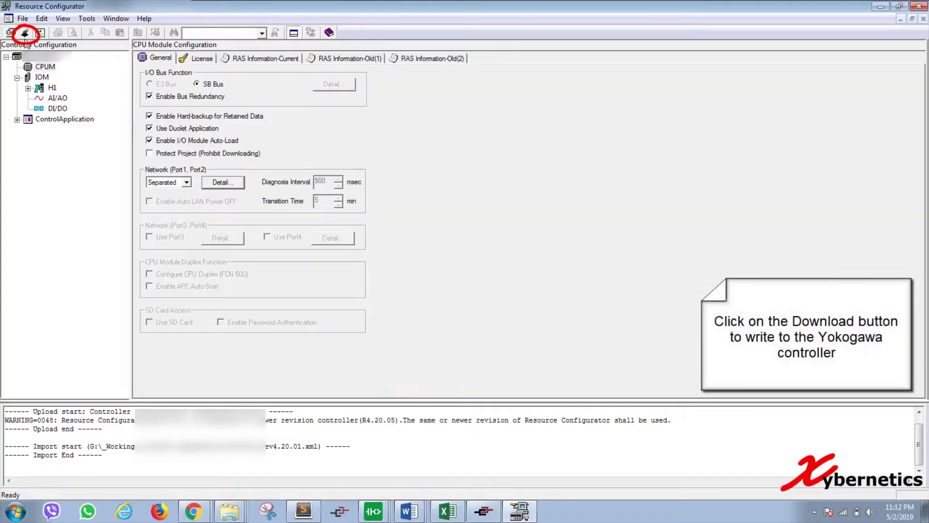
{"action": "left_click", "coordinate": [25, 32]}
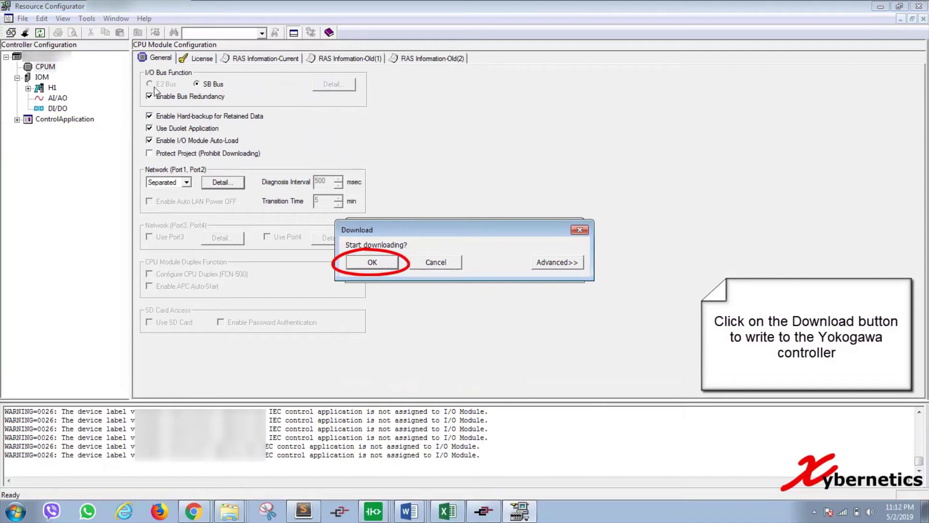
{"action": "left_click", "coordinate": [380, 265]}
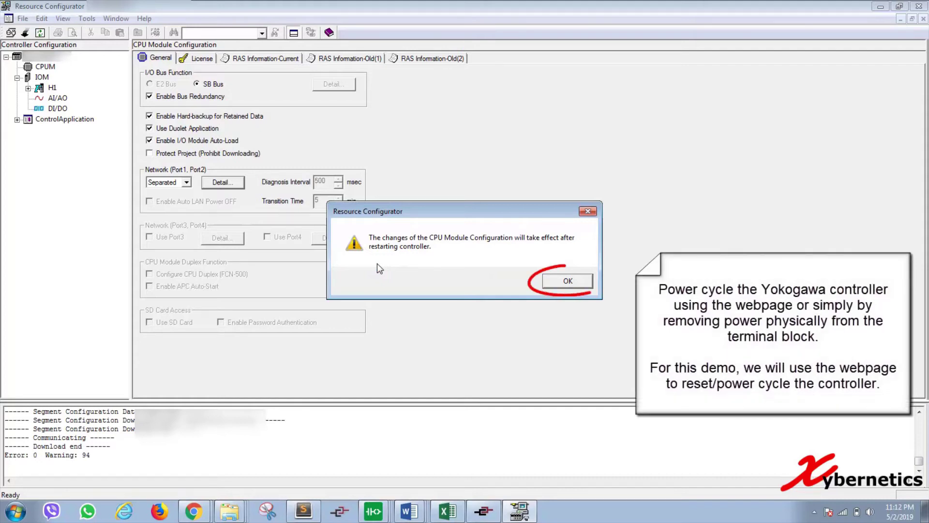
{"action": "left_click", "coordinate": [575, 287]}
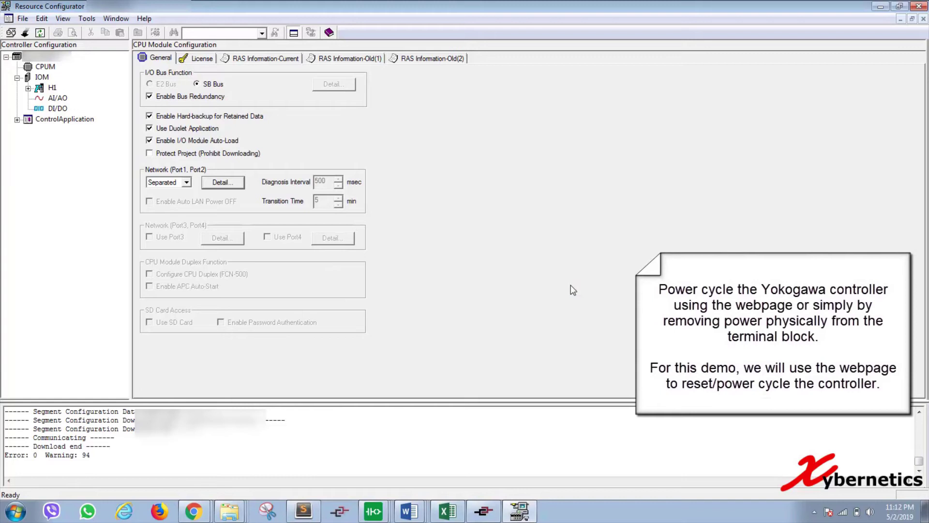
In Firefox, go to the maintenance address 192.168.1.10/MNT
{"action": "left_click", "coordinate": [160, 511]}
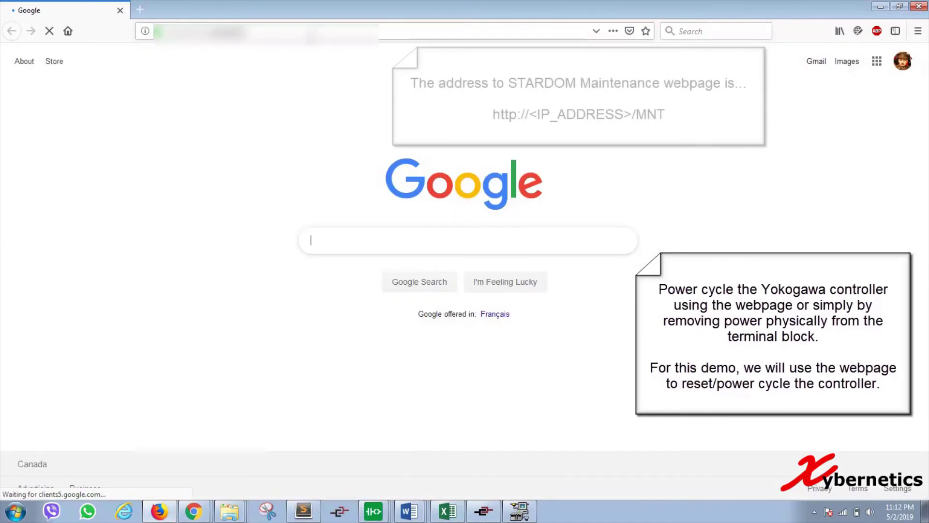
{"action": "key", "text": "ctrl+l"}
{"action": "type", "text": "192"}
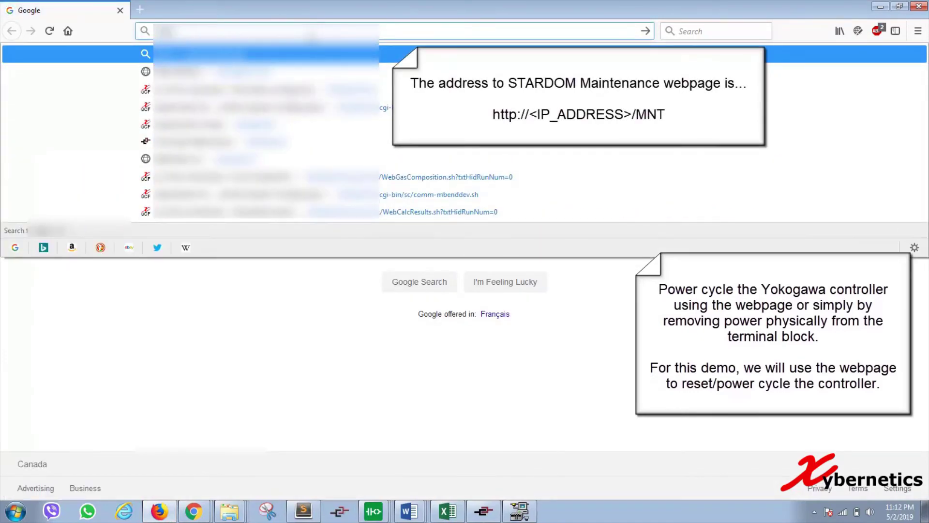
{"action": "type", "text": ".168"}
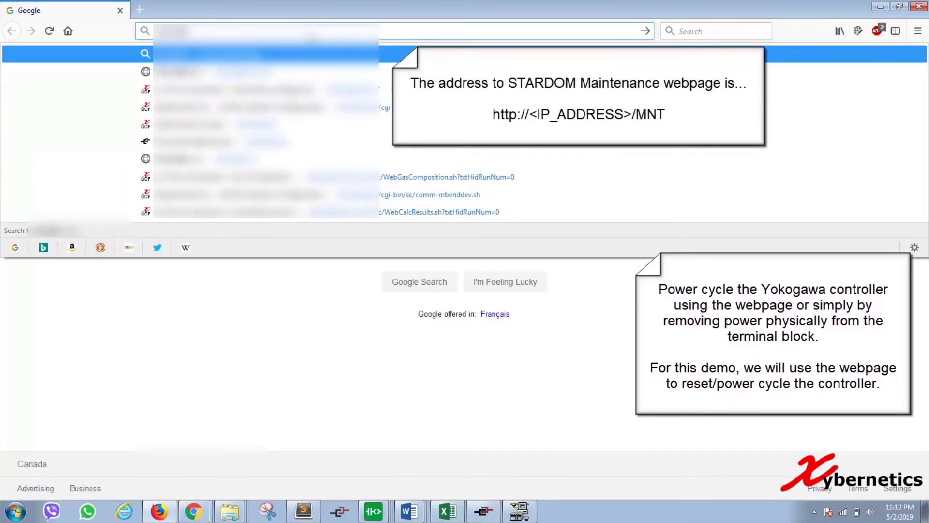
{"action": "type", "text": ".1.10/MNT"}
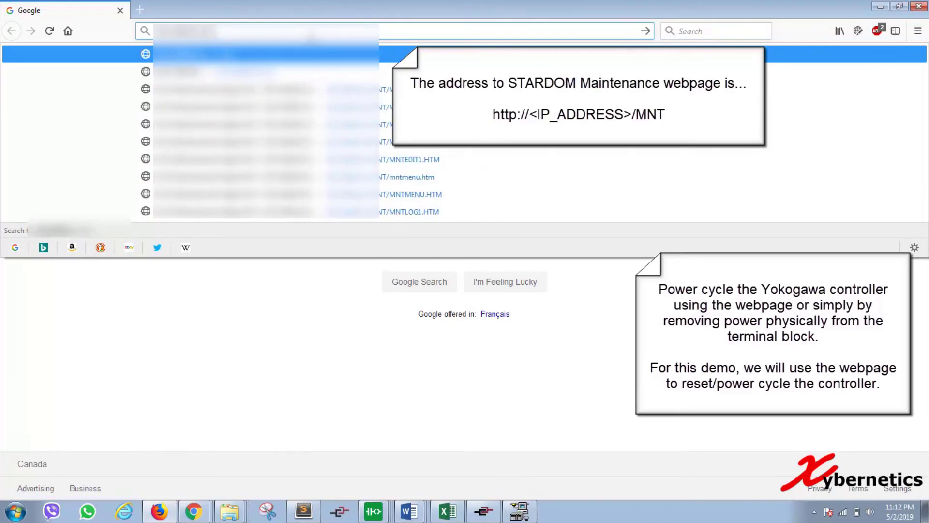
{"action": "key", "text": "Return"}
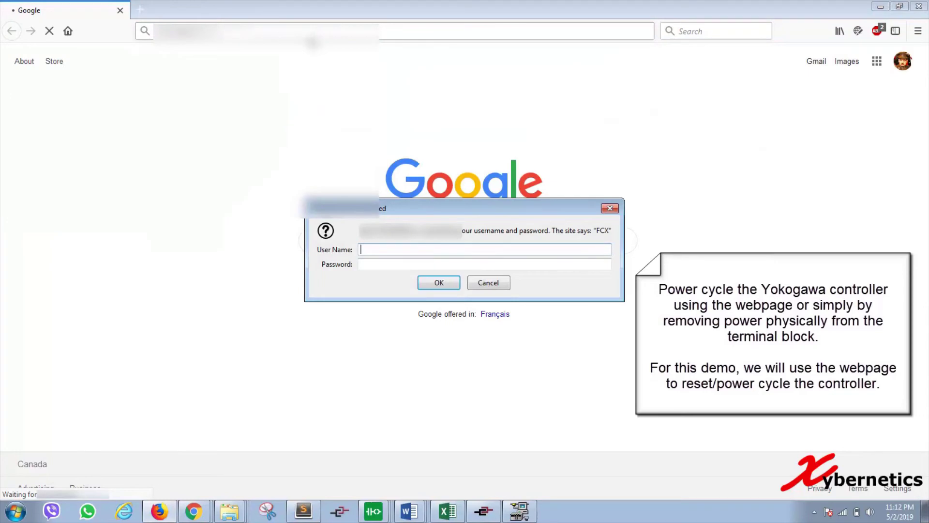
Enter the default maintenance user name and password in the authentication prompt
{"action": "type", "text": "st"}
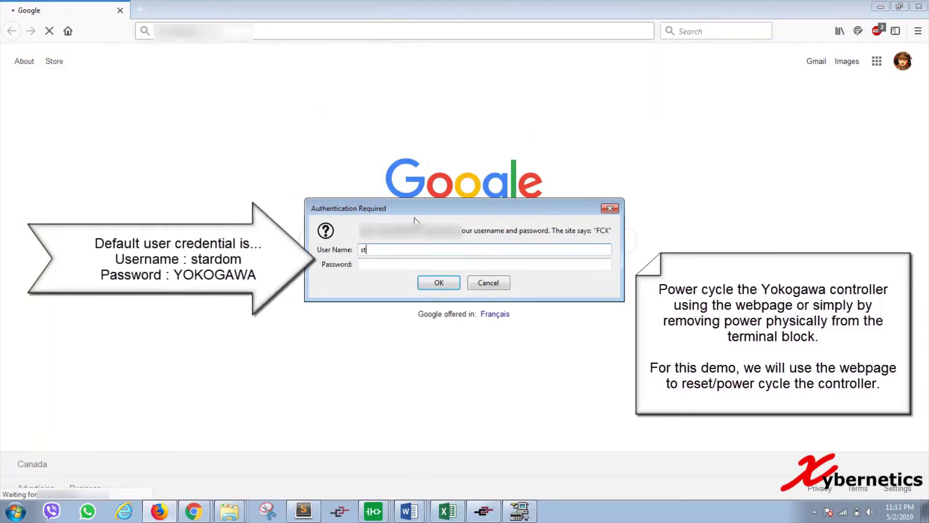
{"action": "type", "text": "ardom"}
{"action": "key", "text": "Tab"}
{"action": "type", "text": "YOKOGAWA"}
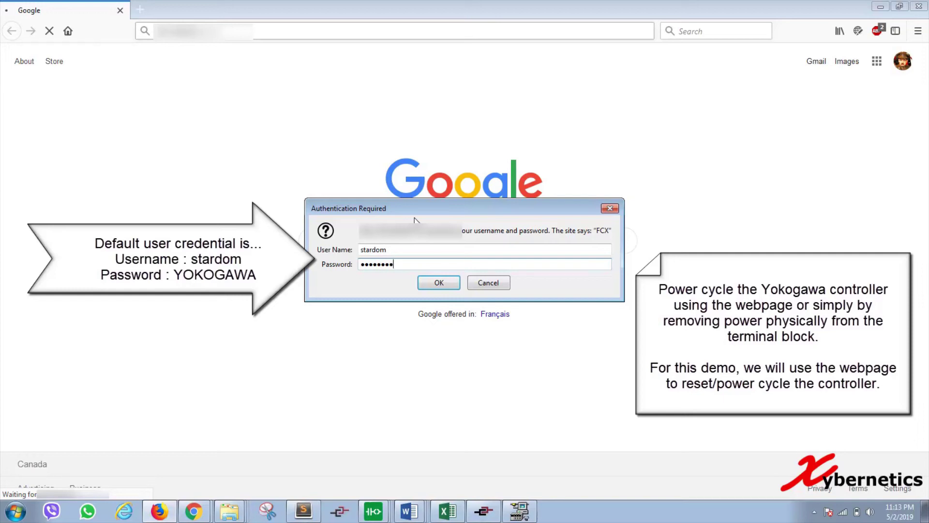
Submit the login without saving it, then go to Maintenance Menu > Reboot
{"action": "left_click", "coordinate": [431, 285]}
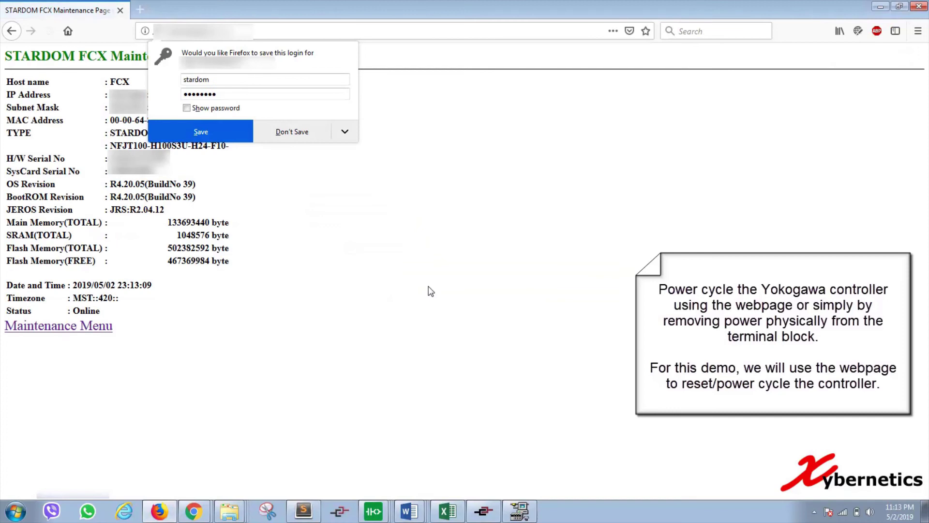
{"action": "left_click", "coordinate": [339, 183]}
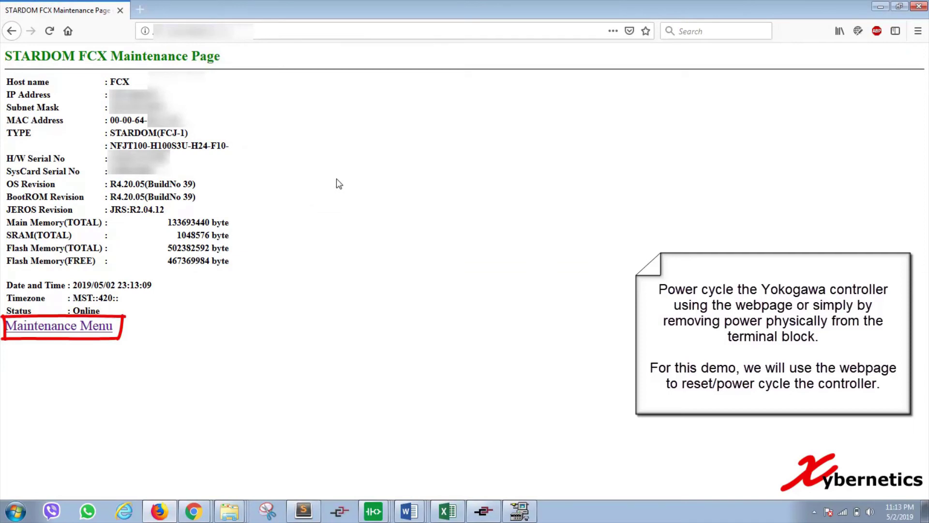
{"action": "left_click", "coordinate": [104, 328]}
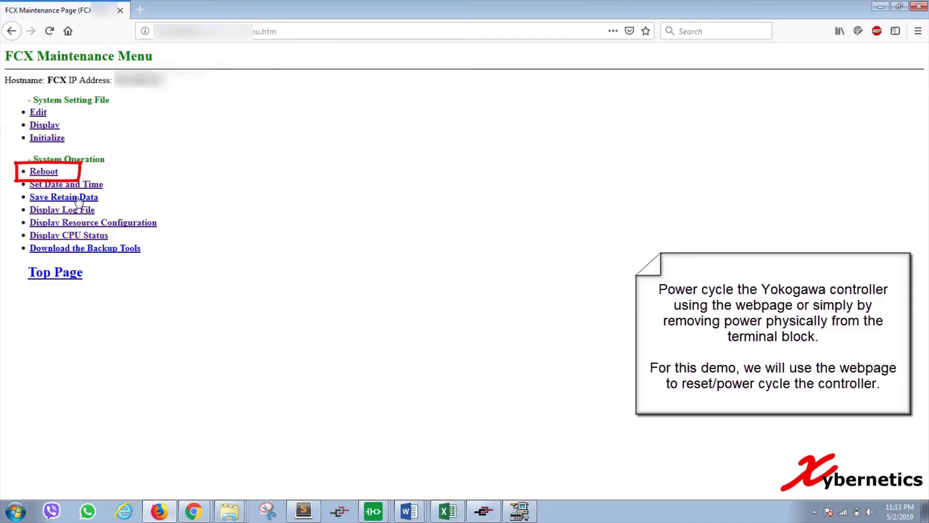
{"action": "left_click", "coordinate": [55, 174]}
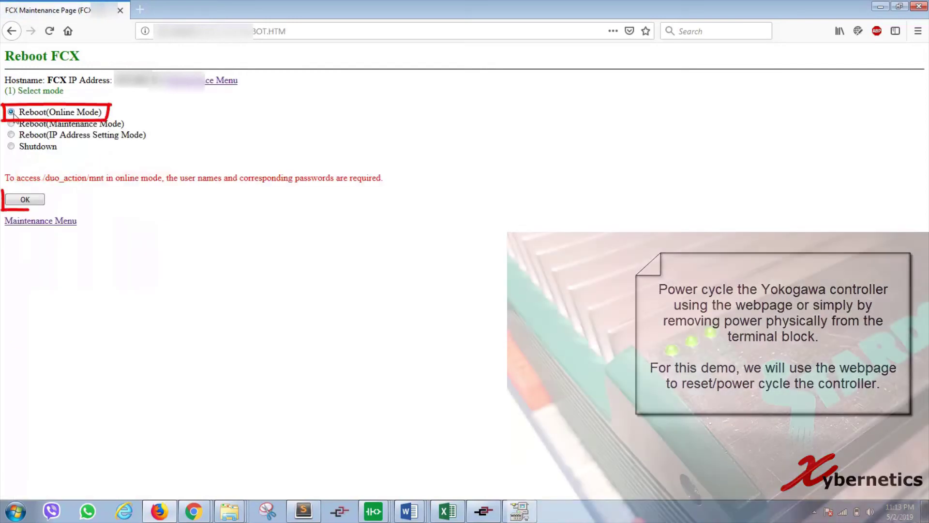
Confirm the Reboot (Online Mode) option to restart the FCX controller
{"action": "left_click", "coordinate": [29, 200]}
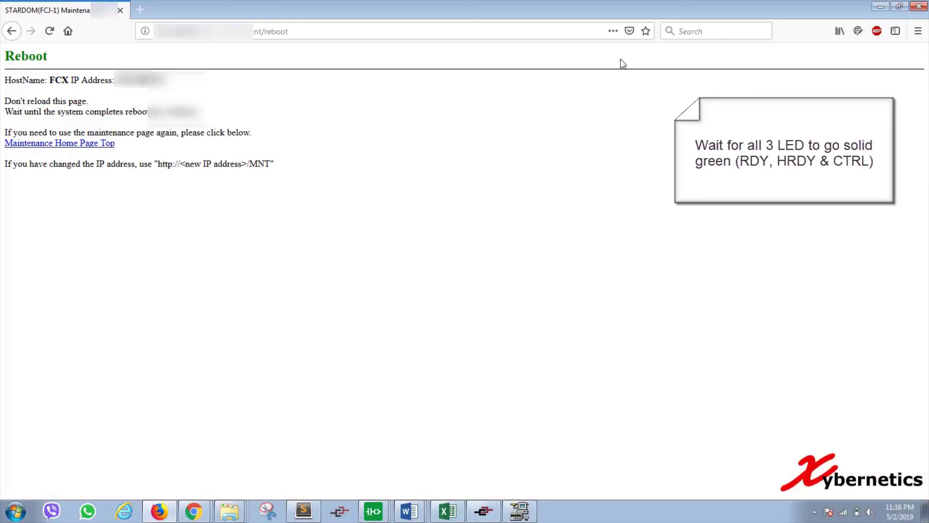
{"action": "left_click", "coordinate": [922, 6]}
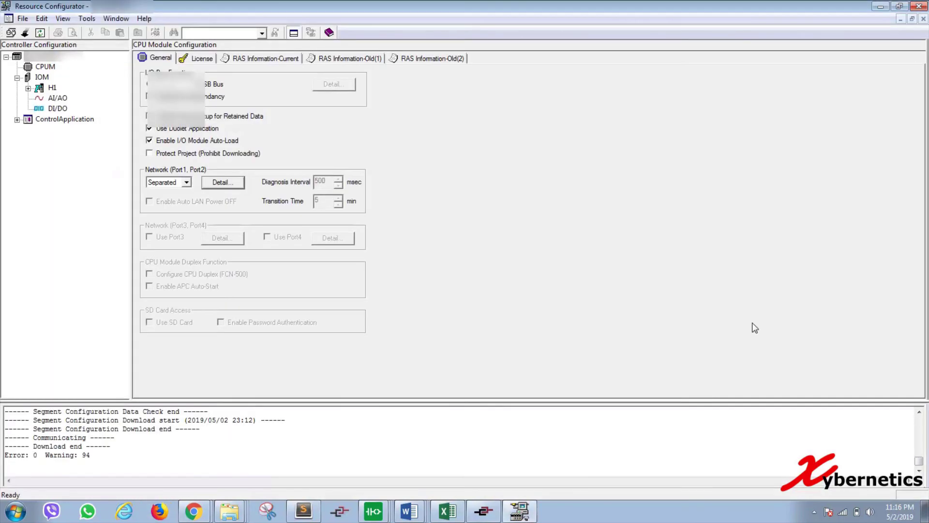